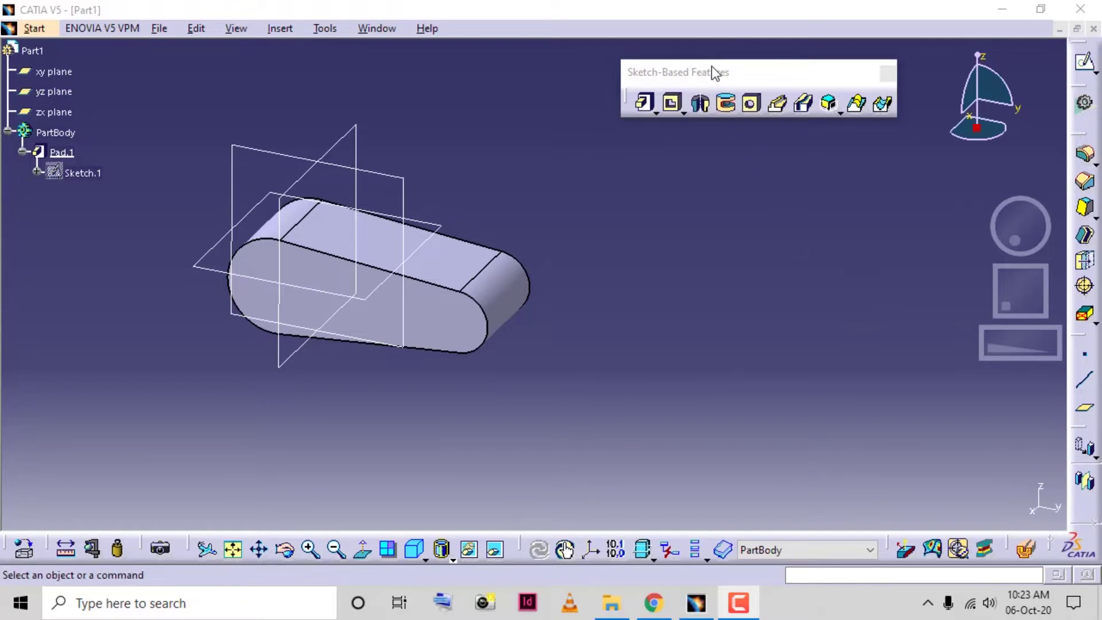
Use Hide/Show on Sketch.1 so its profile displays on Pad.1
drag(714, 74, 721, 79)
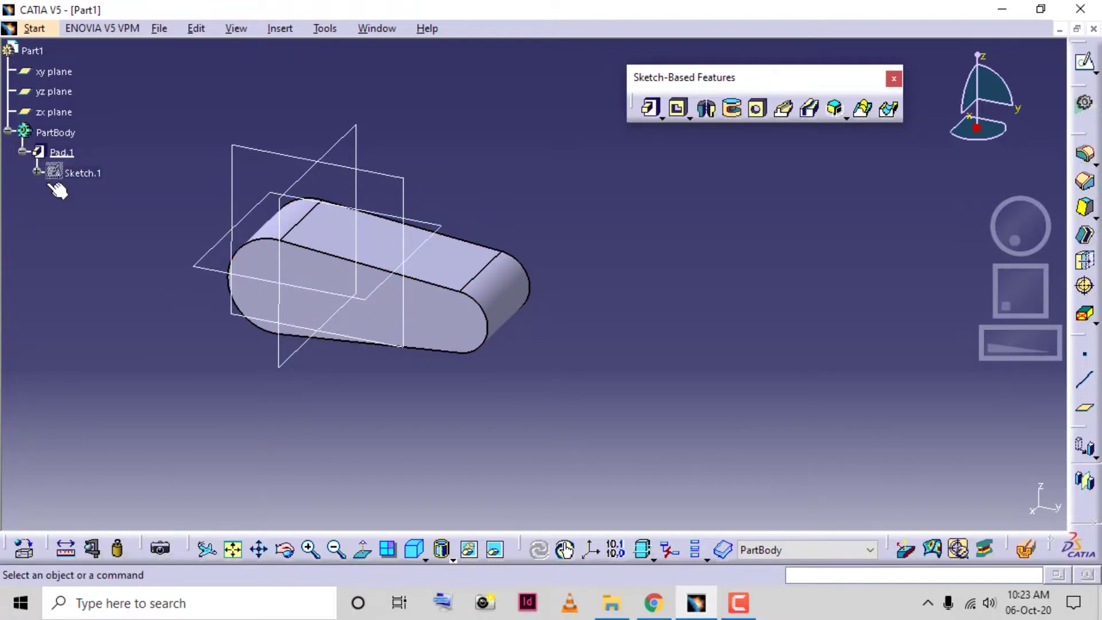
click(87, 175)
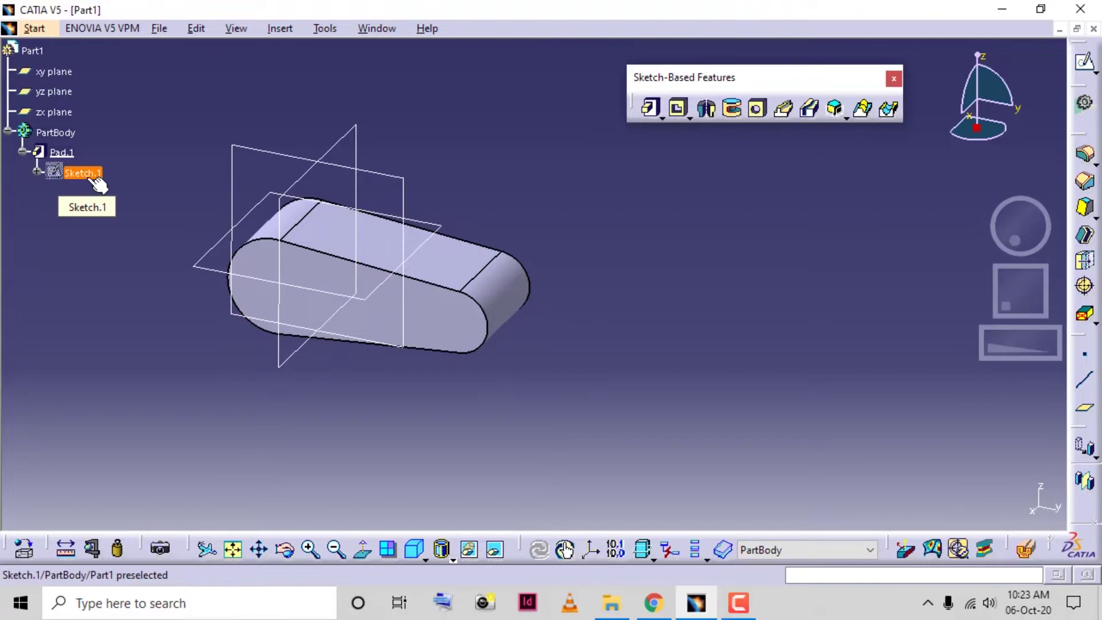
right_click(75, 171)
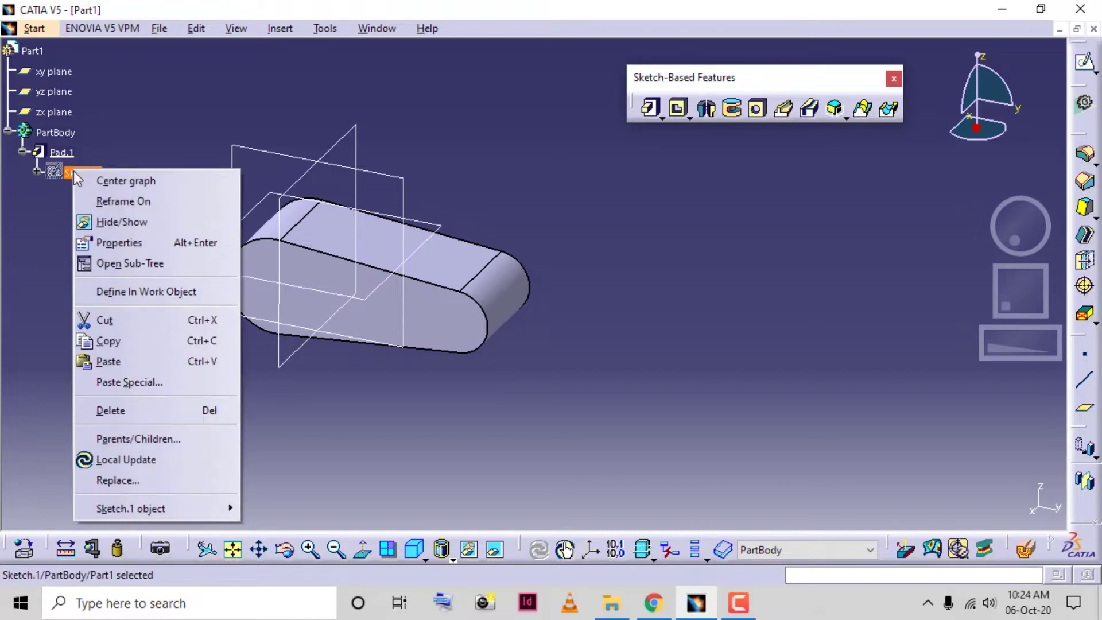
click(143, 225)
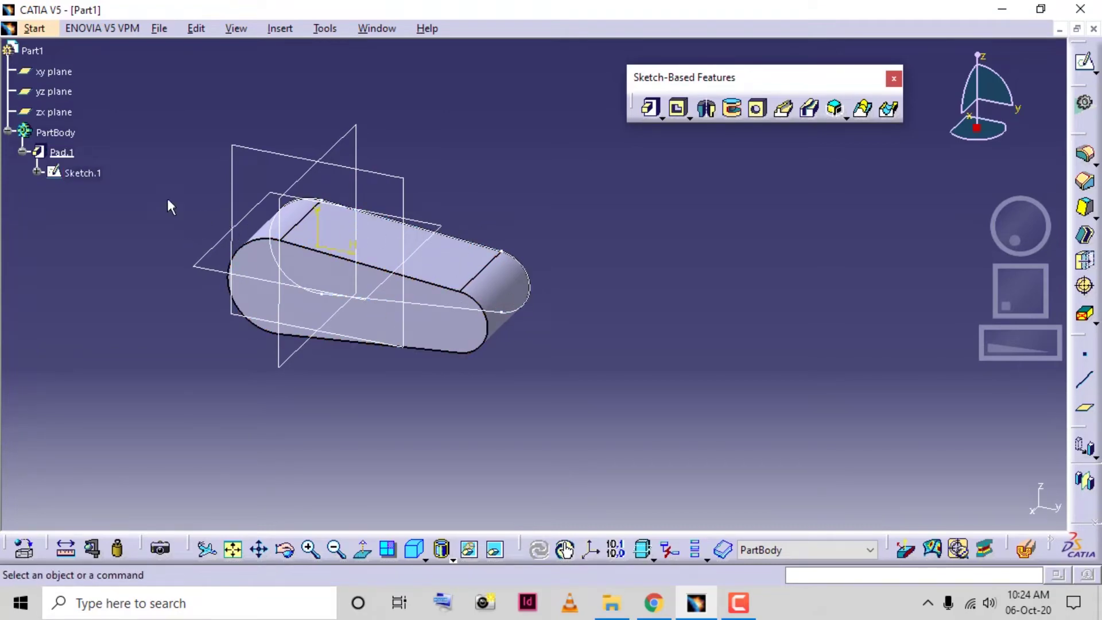
In Sketch.1, draw a small circle at the right arc centre and a larger one at the left arc centre
double_click(81, 172)
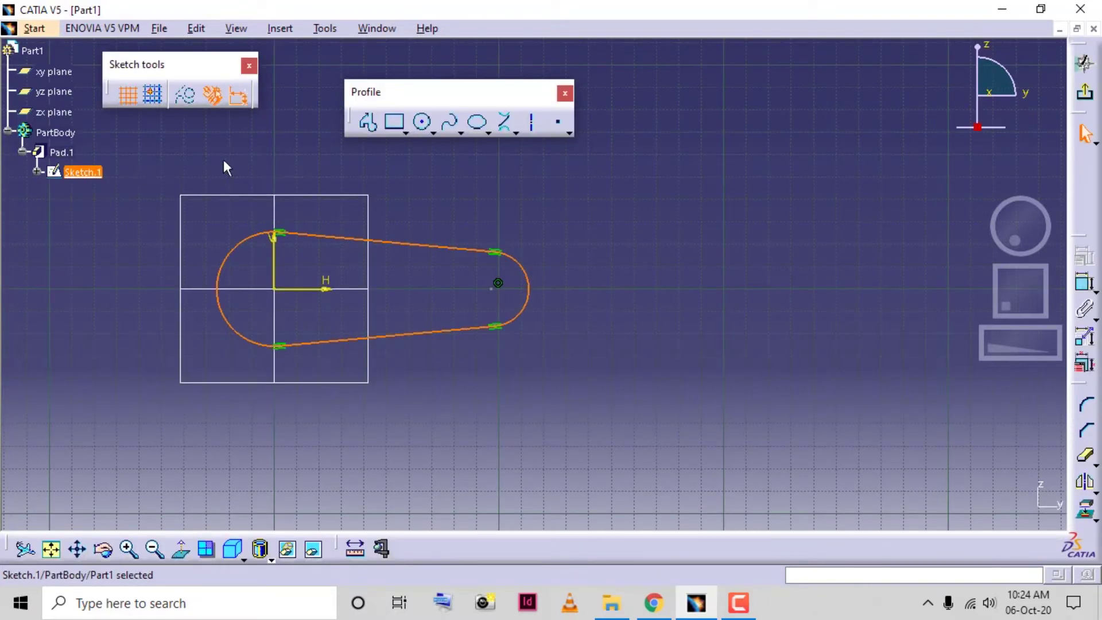
click(763, 258)
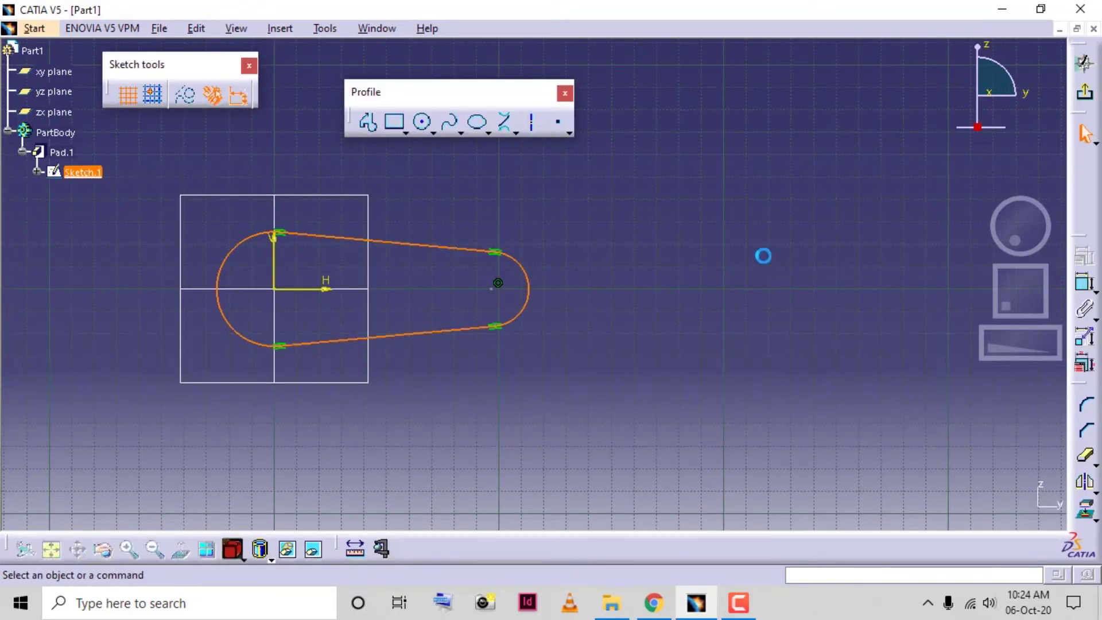
click(423, 124)
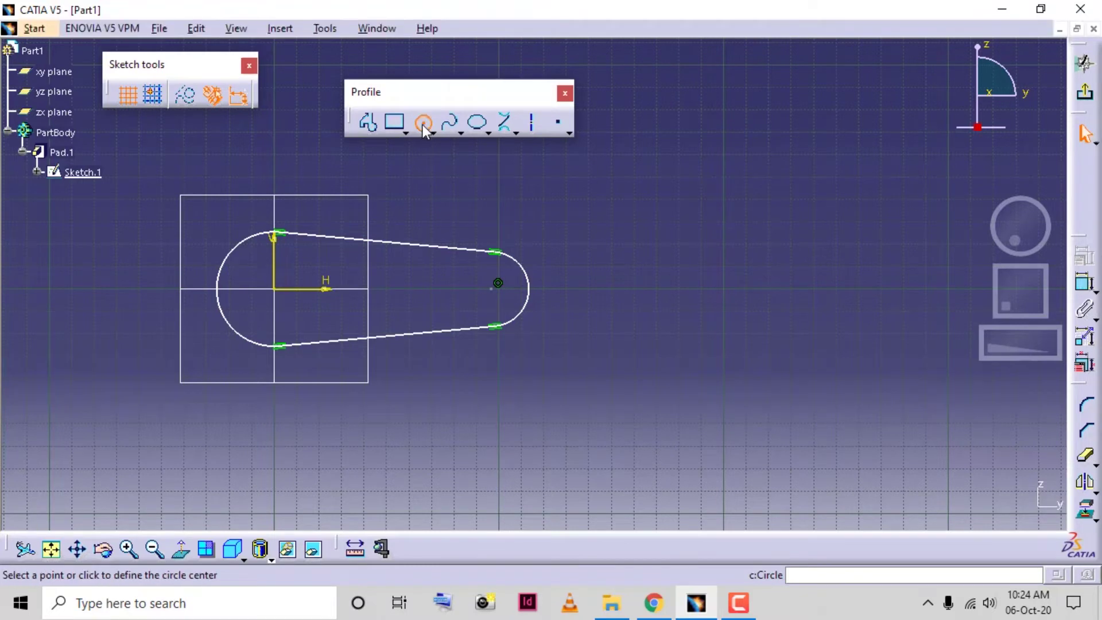
click(492, 288)
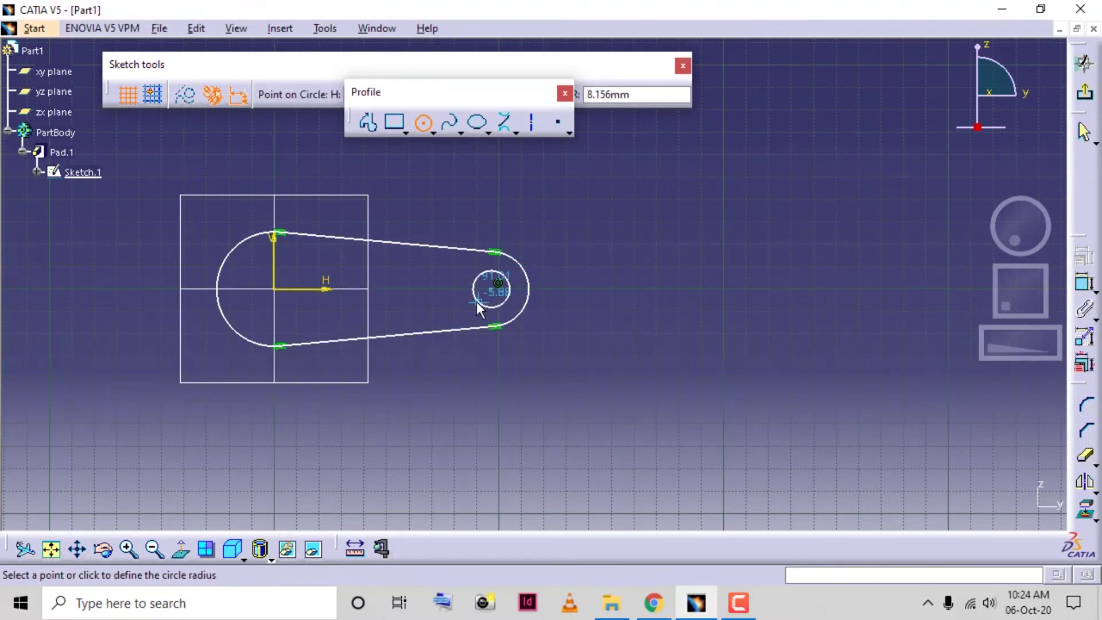
click(476, 302)
click(423, 122)
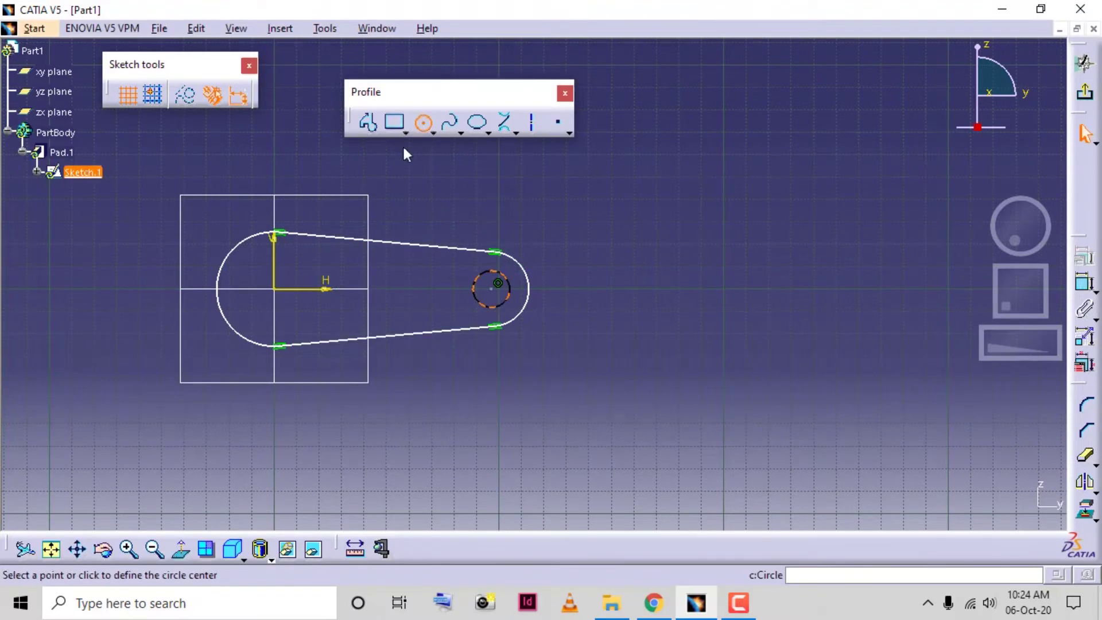
click(274, 289)
click(305, 304)
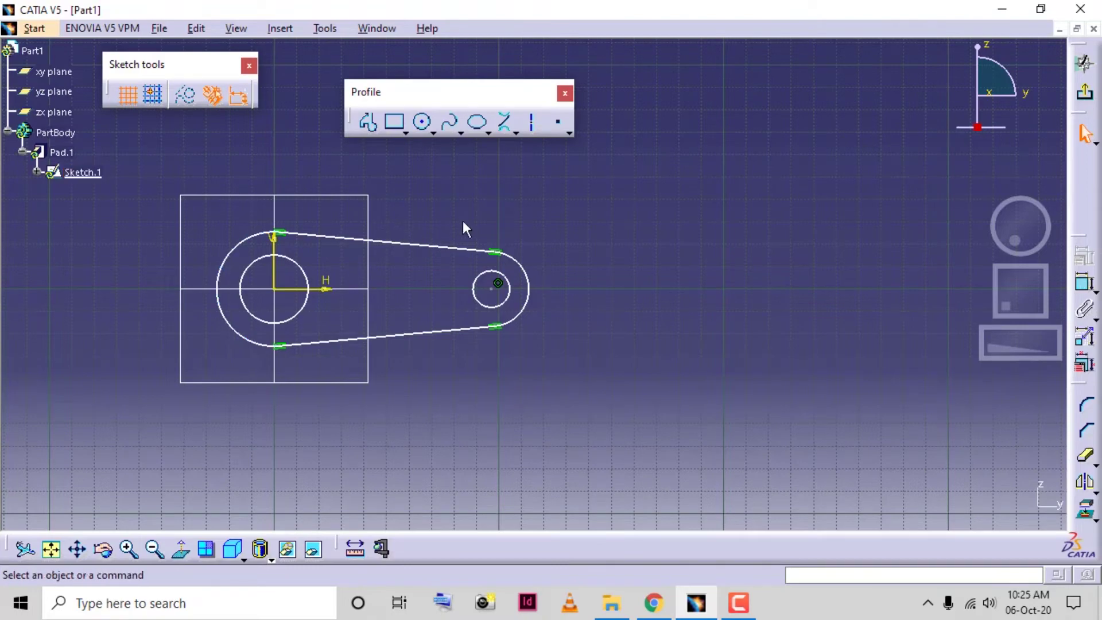
click(1085, 98)
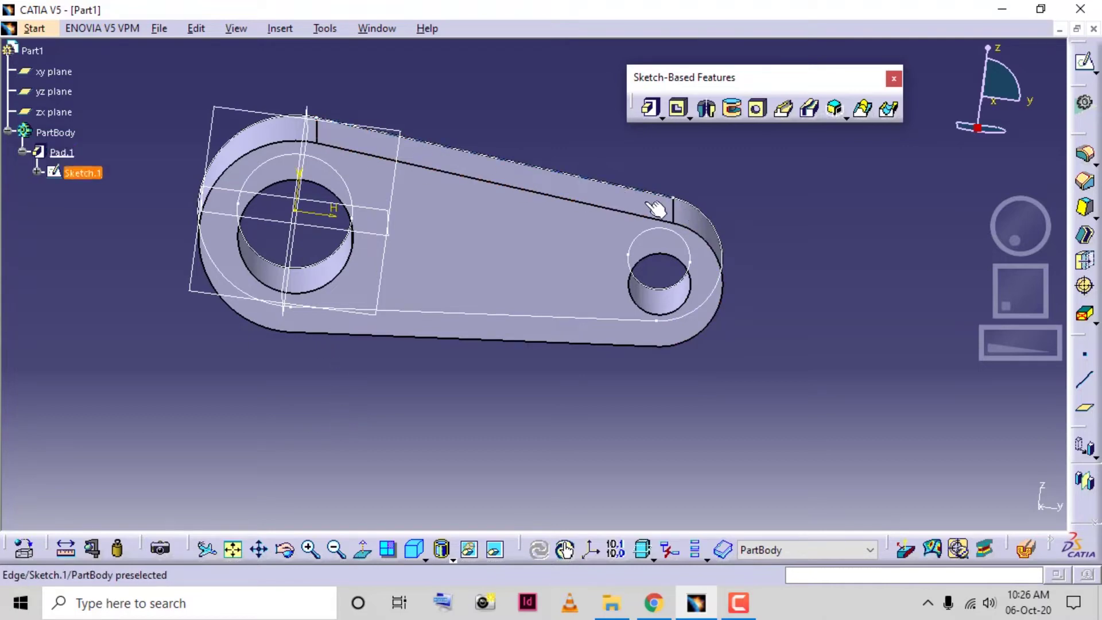
Zoom out and turn the view to inspect the pad with its two through-holes
mouse_move(865, 401)
middle_down()
mouse_move(1005, 232)
mouse_move(956, 227)
middle_up()
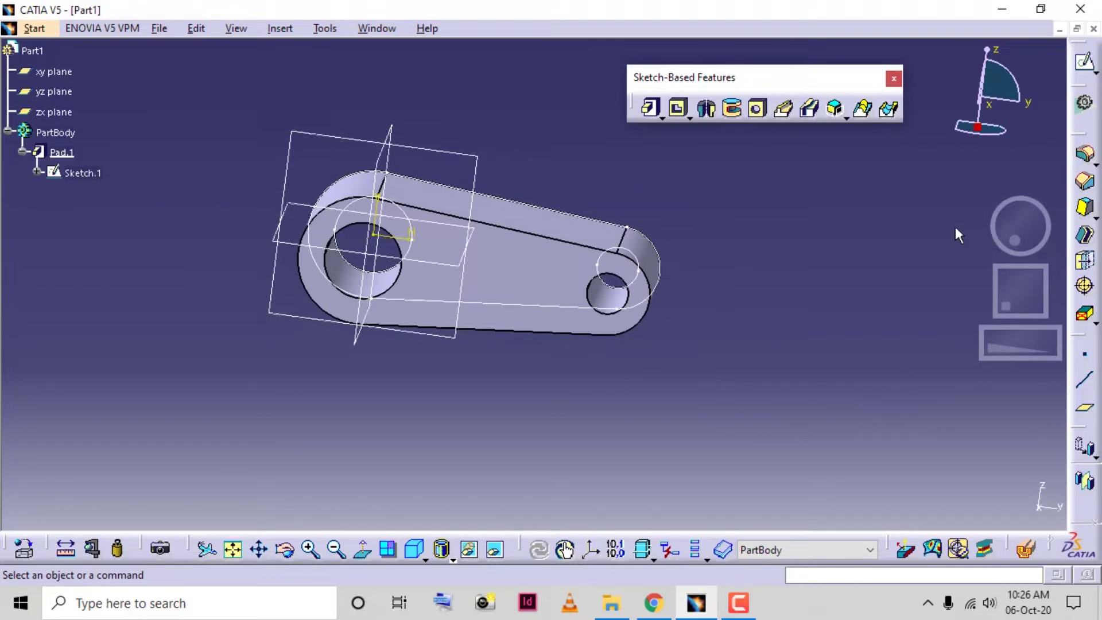
Open Pad.1's definition and keep the Dimension limit type at 50mm
double_click(56, 151)
double_click(61, 152)
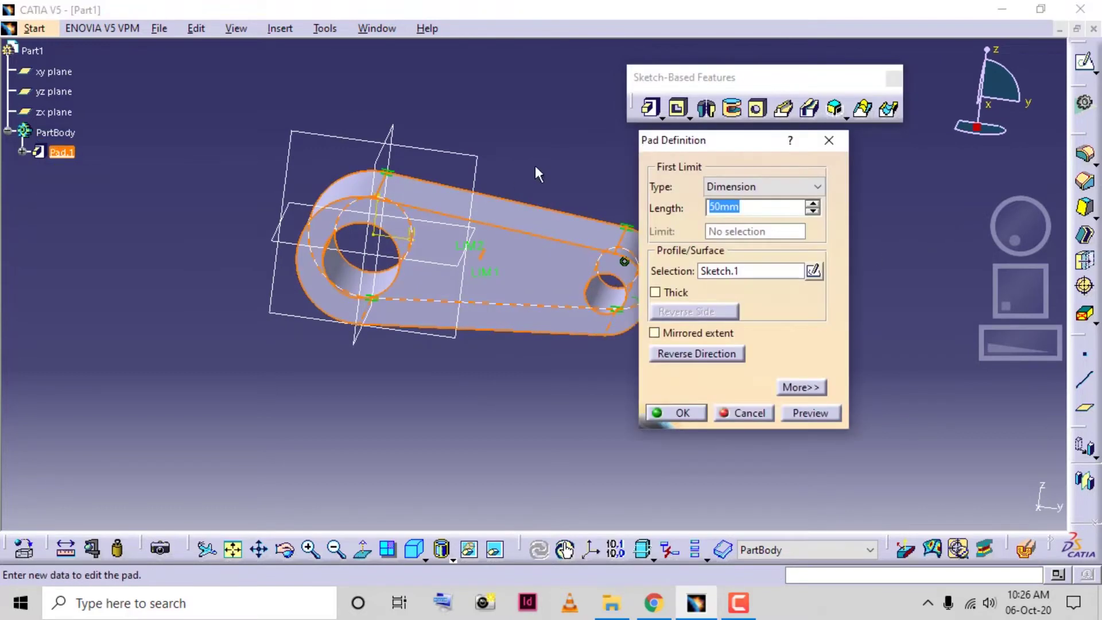
drag(688, 151, 658, 152)
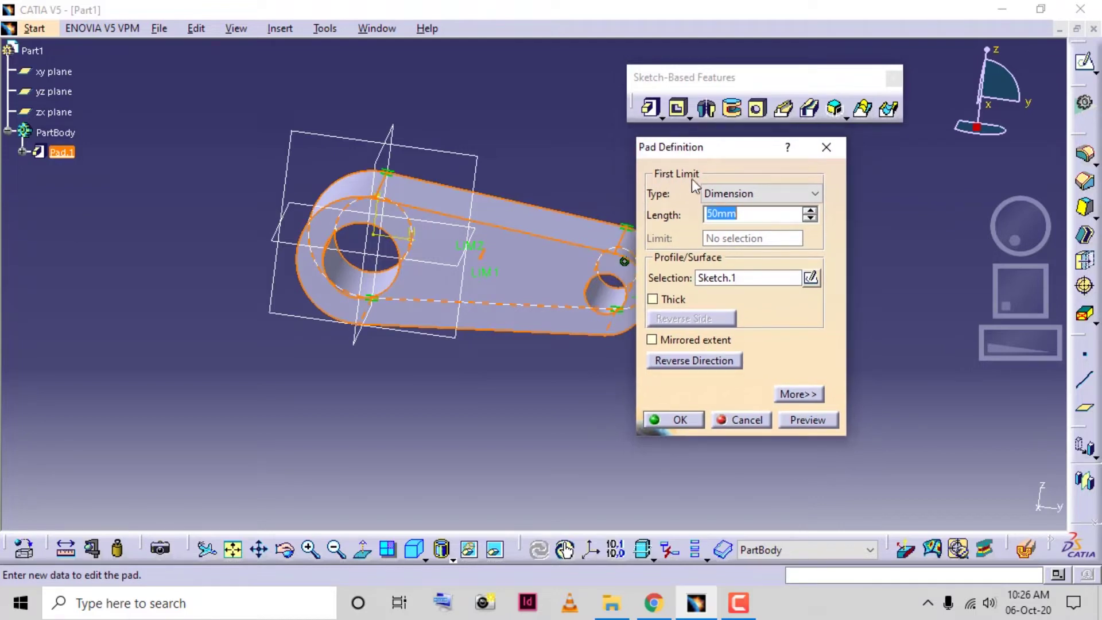
click(731, 190)
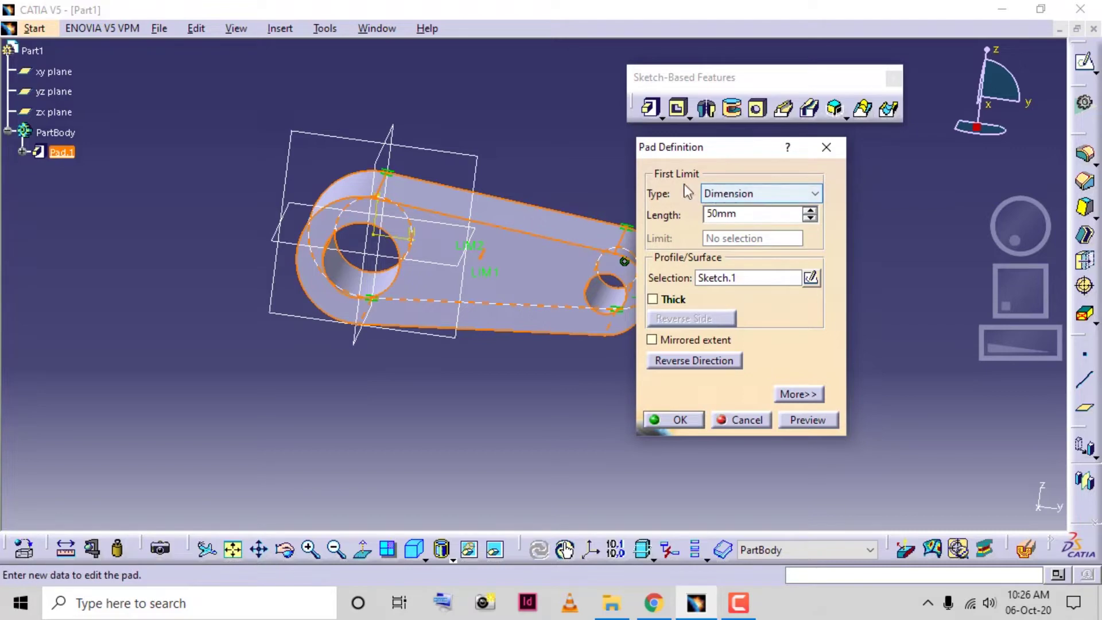
click(744, 194)
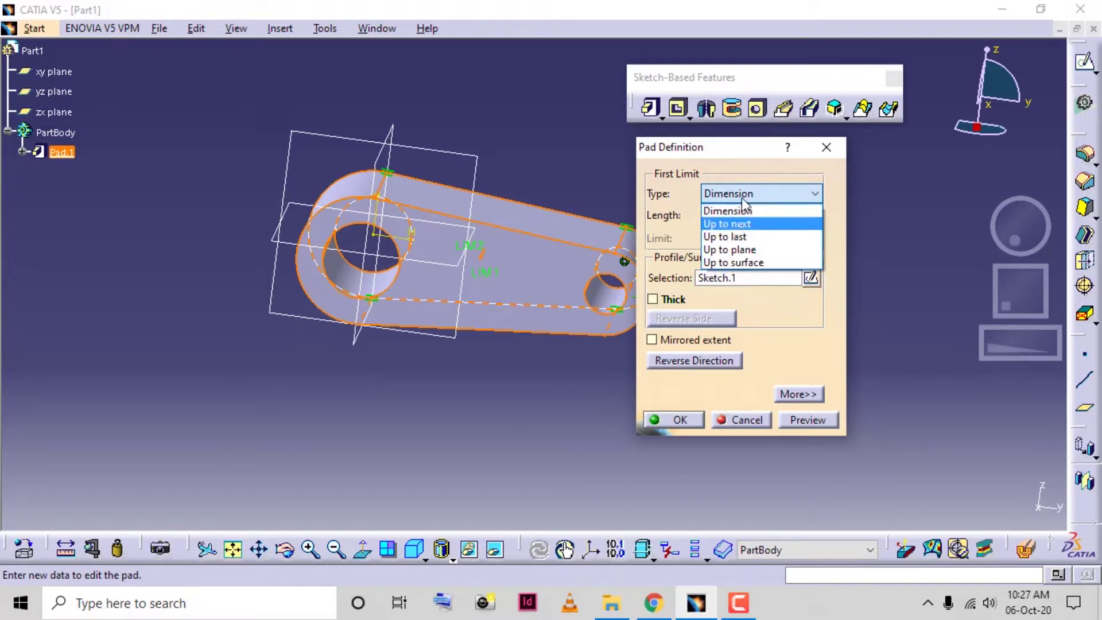
click(742, 179)
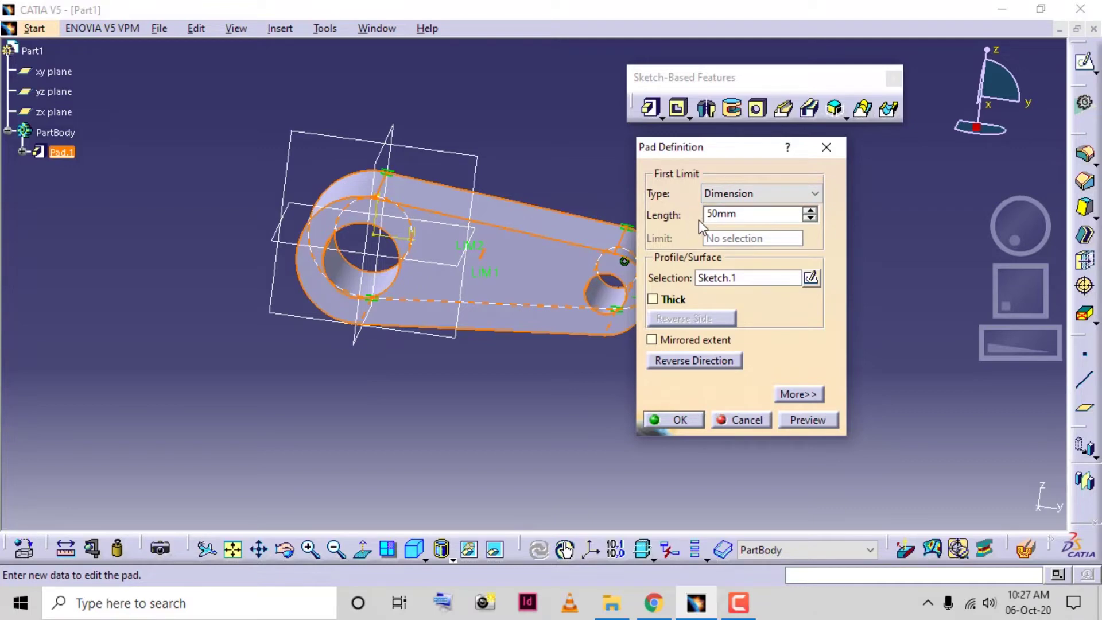
mouse_move(698, 147)
mouse_down()
mouse_move(719, 133)
mouse_move(705, 156)
mouse_up()
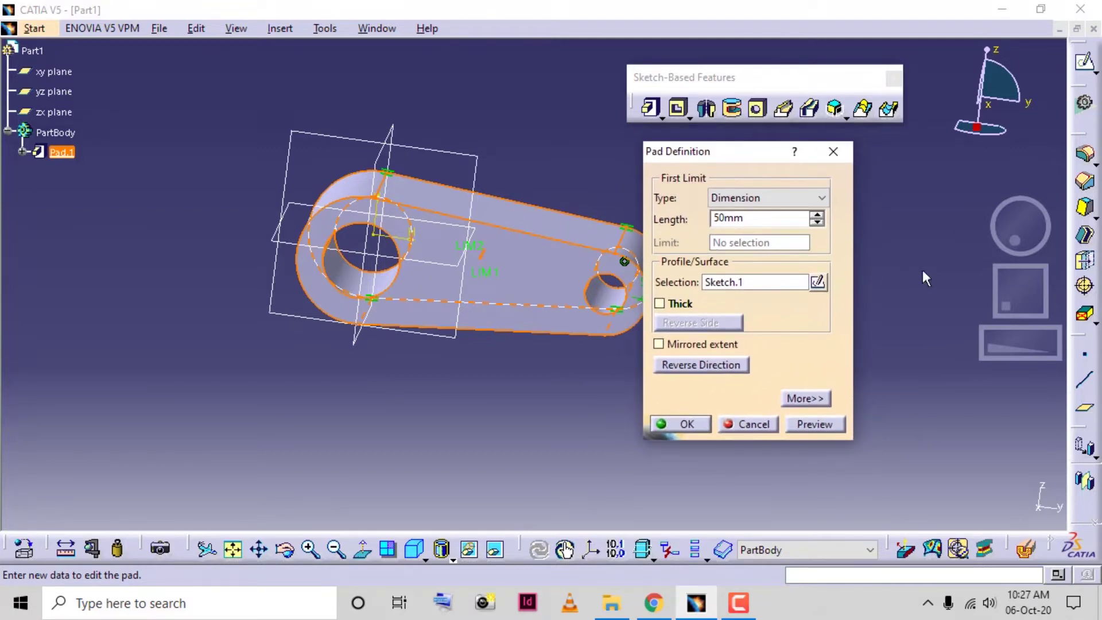
drag(1016, 233, 977, 256)
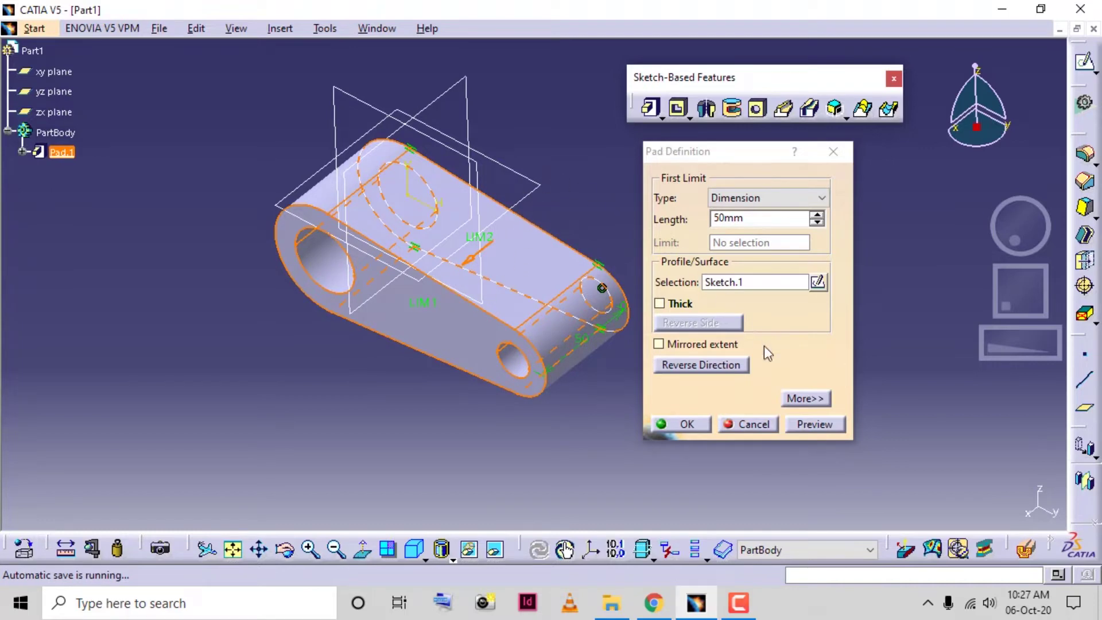
Show the second limit settings, raise its length to about 42mm, and preview
click(802, 400)
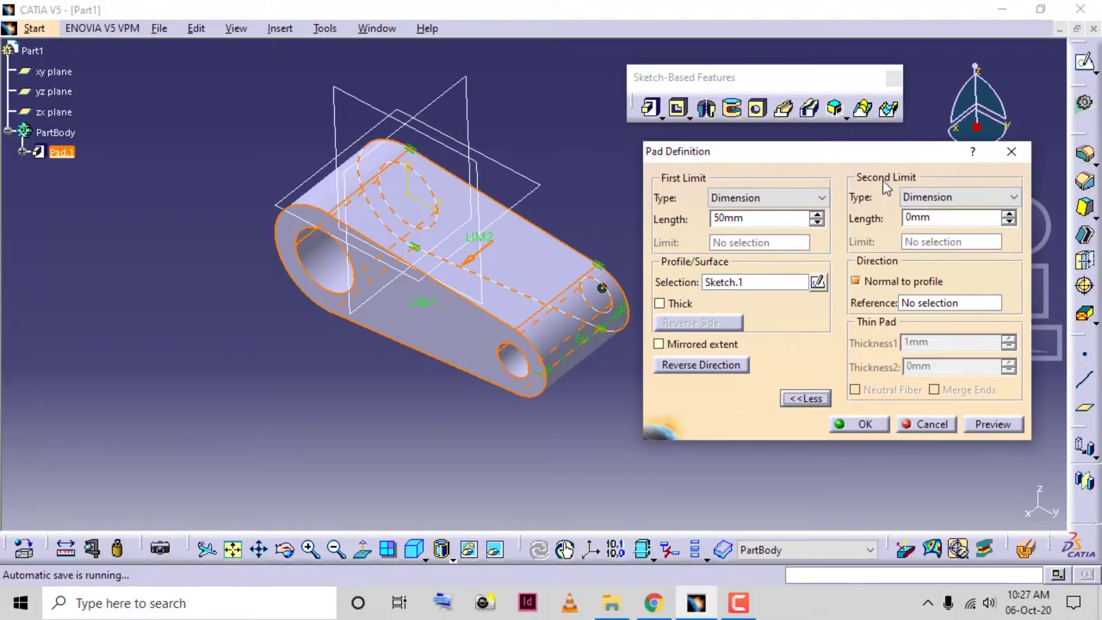
click(1007, 213)
click(1007, 213)
click(1007, 213)
drag(1008, 214, 1009, 216)
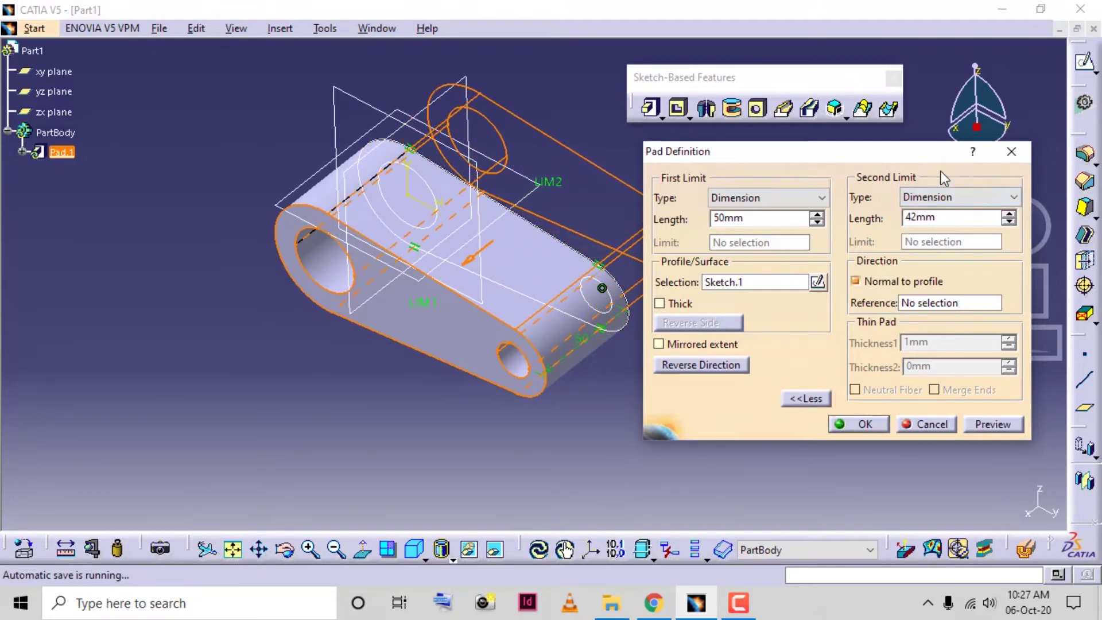
click(1001, 425)
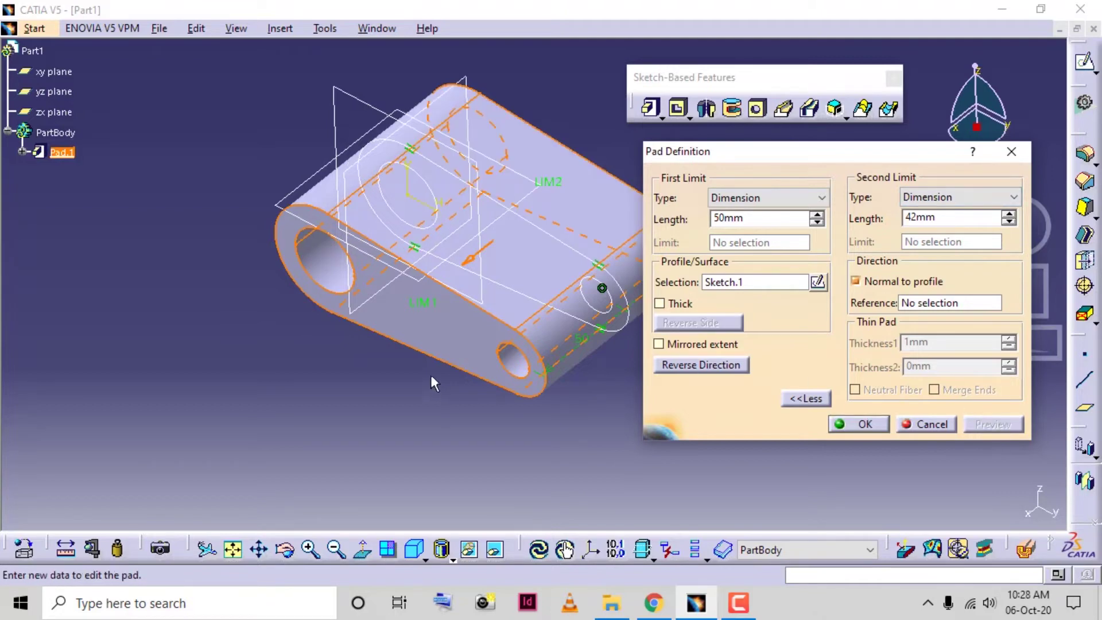
Drag the first limit to 41mm on the model, preview, and enable Mirrored extent
drag(421, 315, 458, 320)
drag(552, 193, 594, 157)
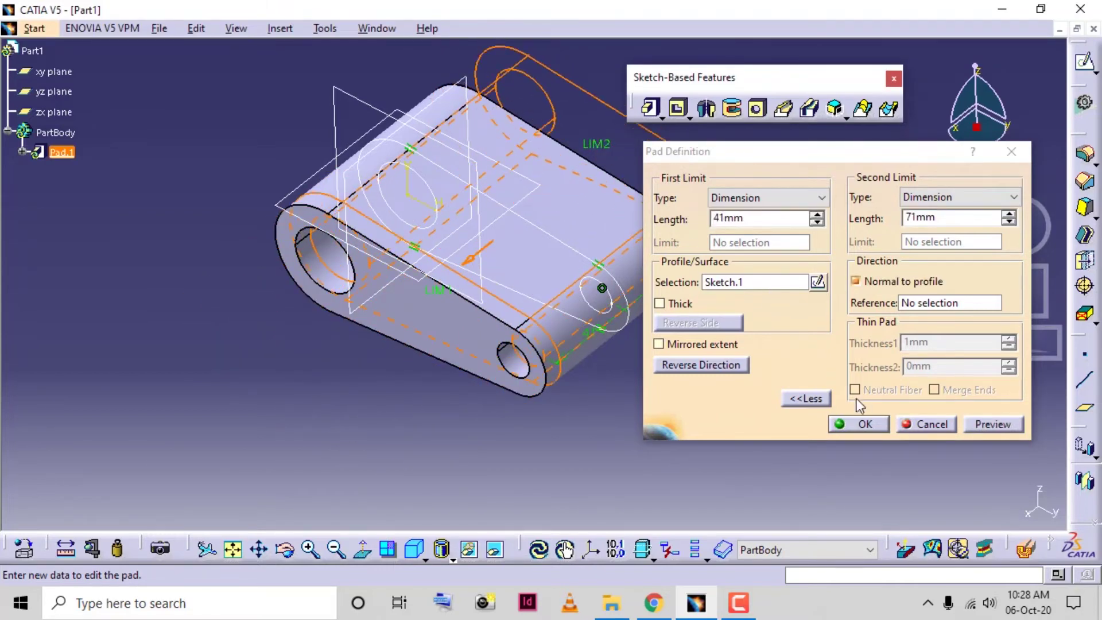
click(982, 427)
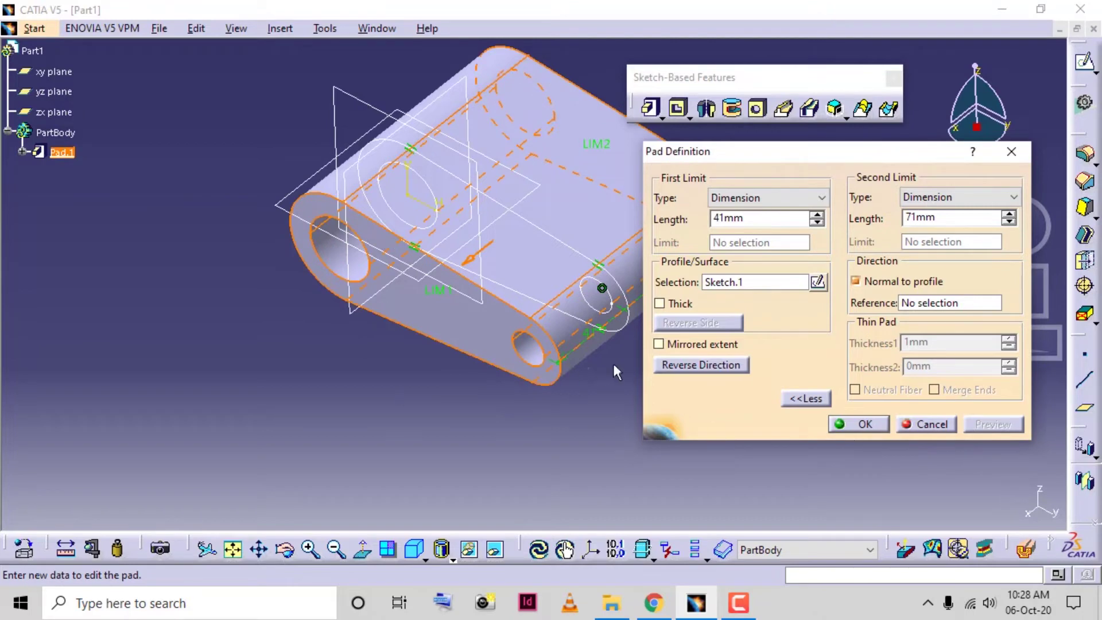
click(676, 342)
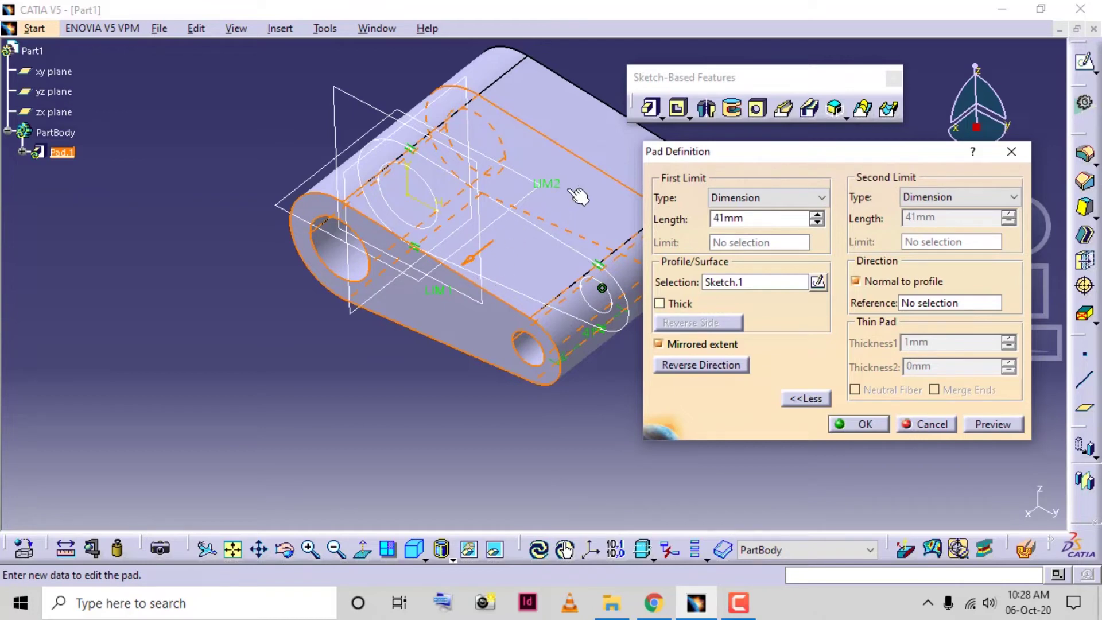
Uncheck Mirrored extent, leaving the first limit at 41mm and the second at 0mm
click(672, 340)
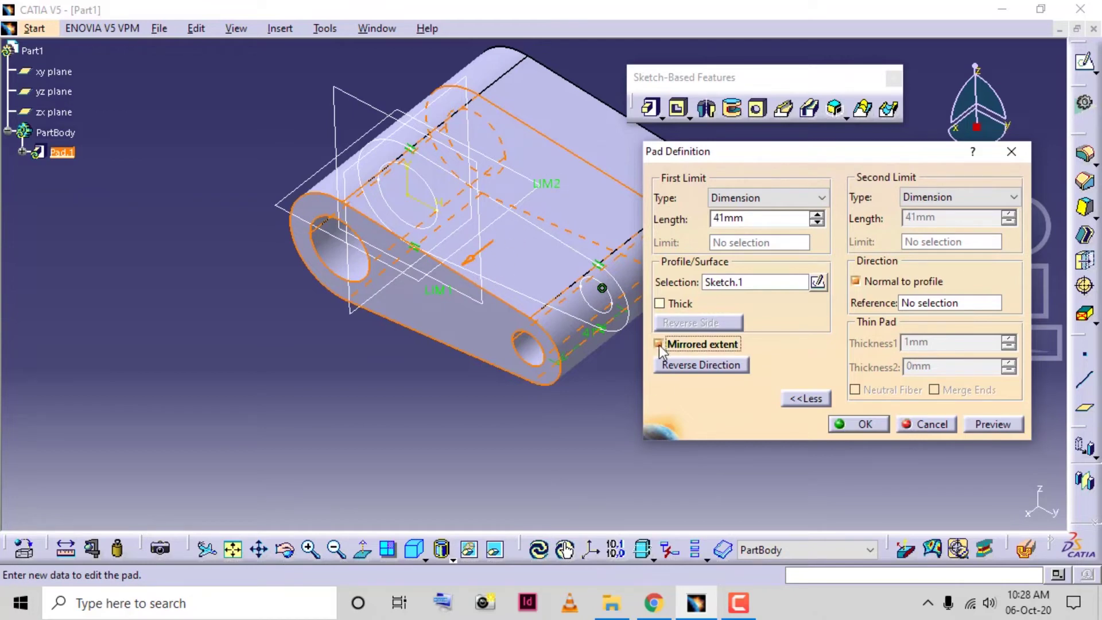
click(659, 344)
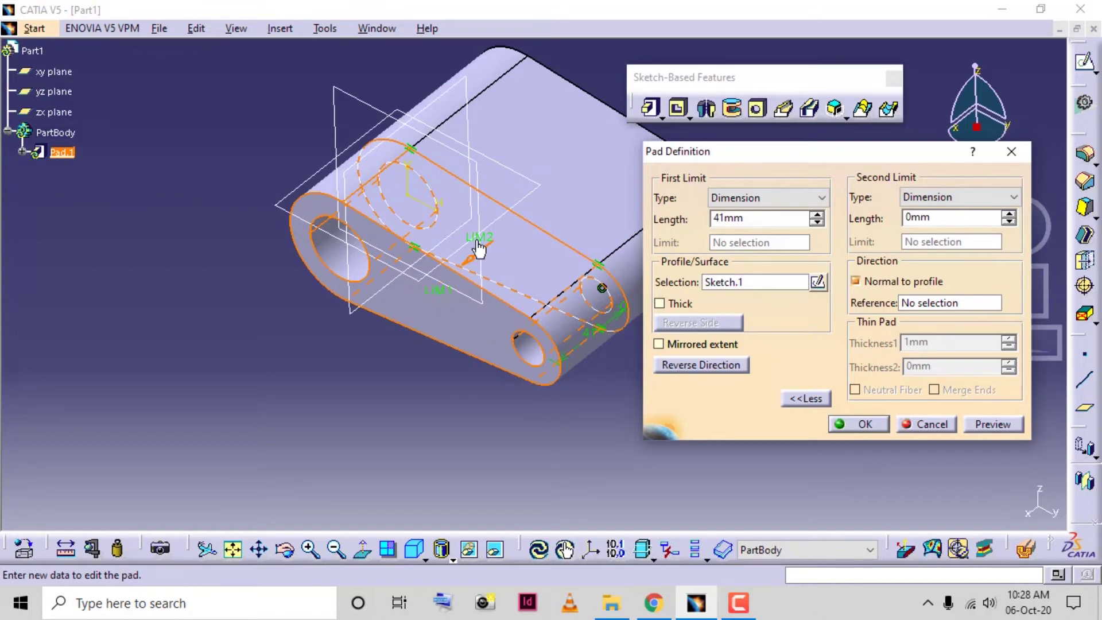
Reverse the pad direction, set the second limit to 56mm and first to 45mm, then confirm
click(721, 365)
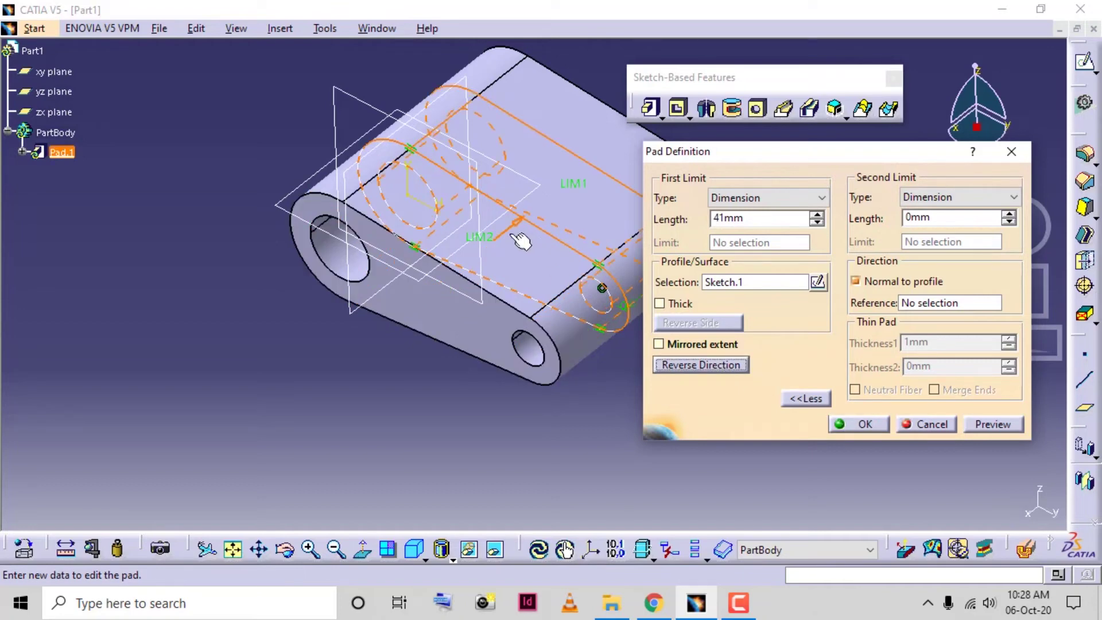
drag(489, 249, 442, 303)
mouse_move(570, 192)
mouse_down()
mouse_move(618, 170)
mouse_move(584, 208)
mouse_move(580, 198)
mouse_up()
click(747, 219)
click(752, 221)
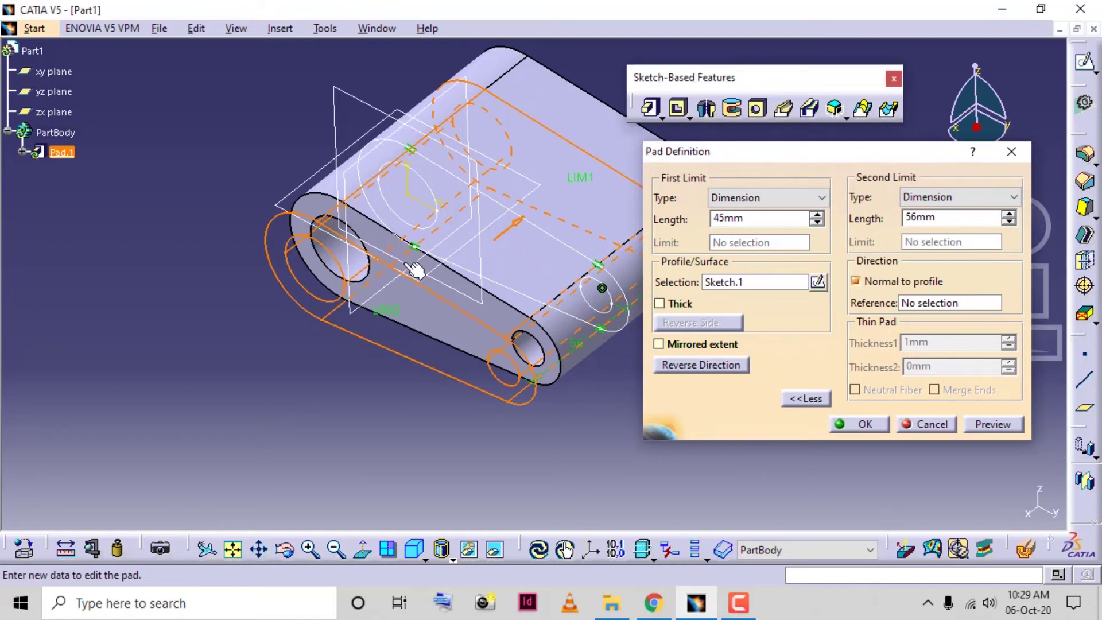
click(861, 425)
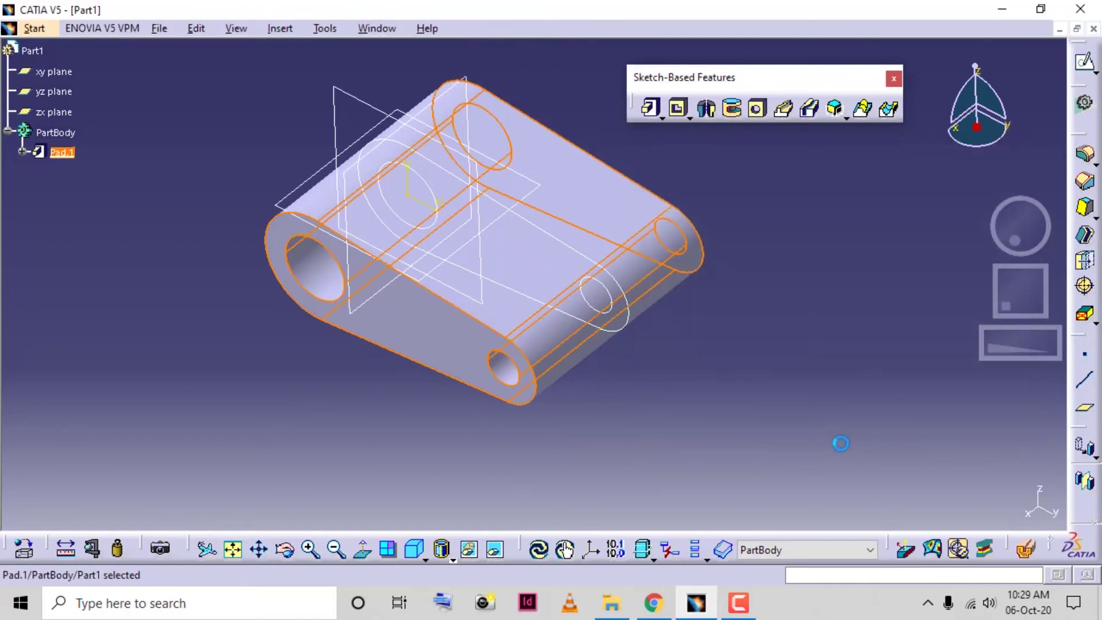